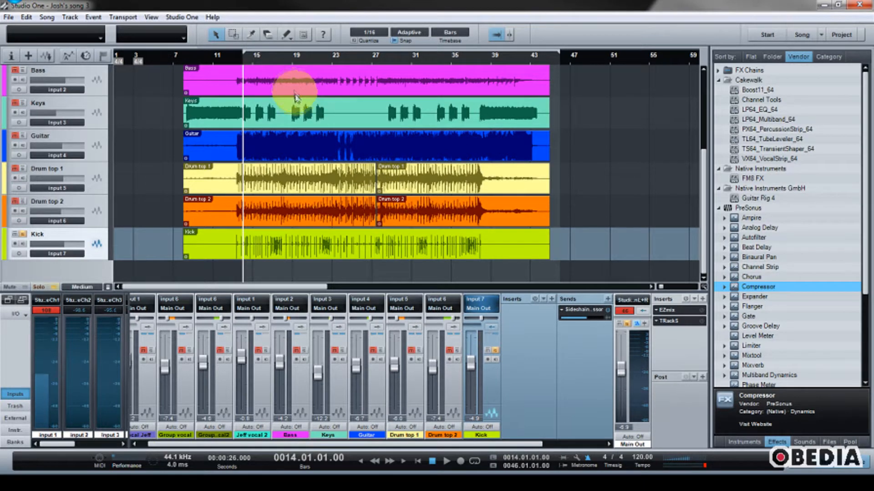
Audition the soloed Kick track without effects and insert the PreSonus Compressor on its channel.
key(space)
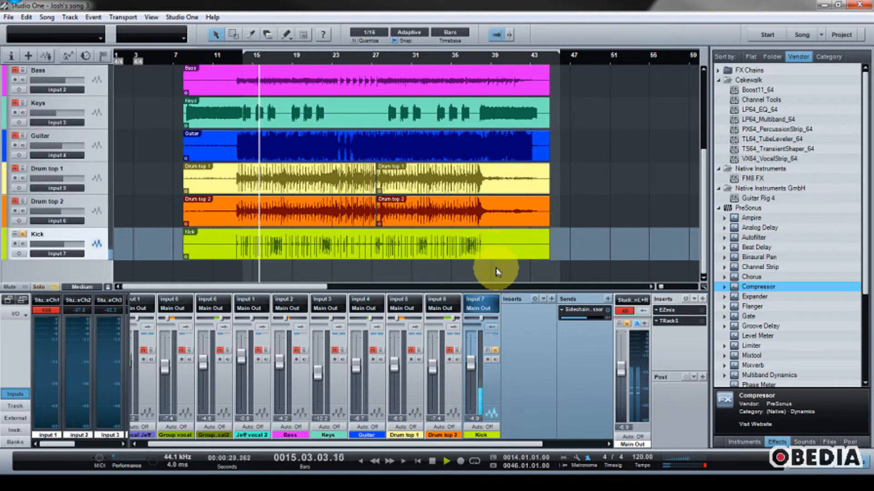
key(space)
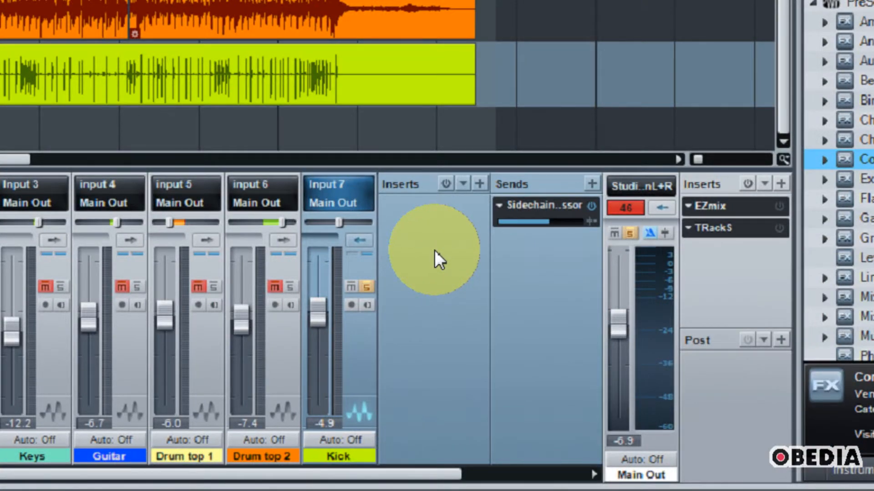
click(848, 158)
drag(815, 157, 383, 229)
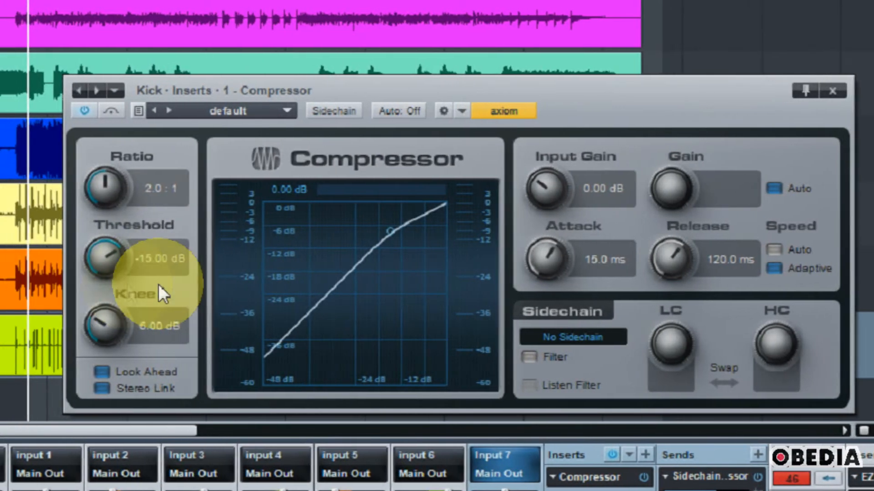
Set the kick compressor's ratio to 4.0:1 and its threshold to -15.00 dB.
drag(118, 200, 119, 184)
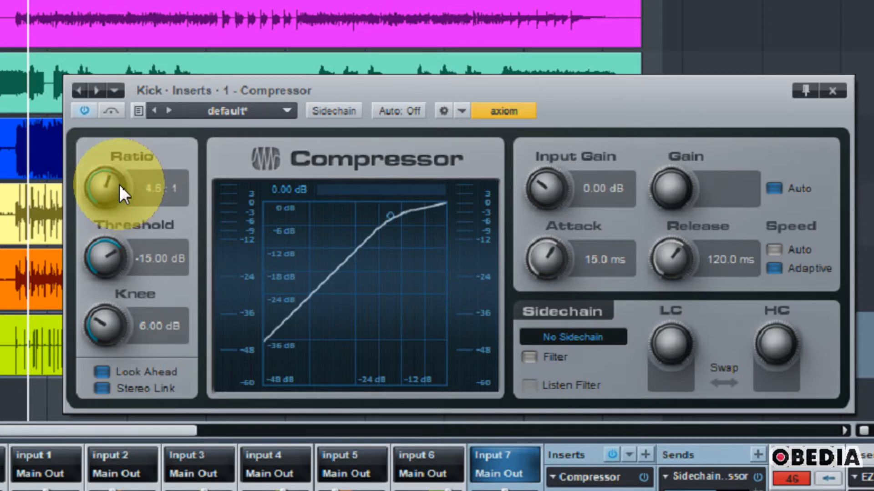
click(150, 189)
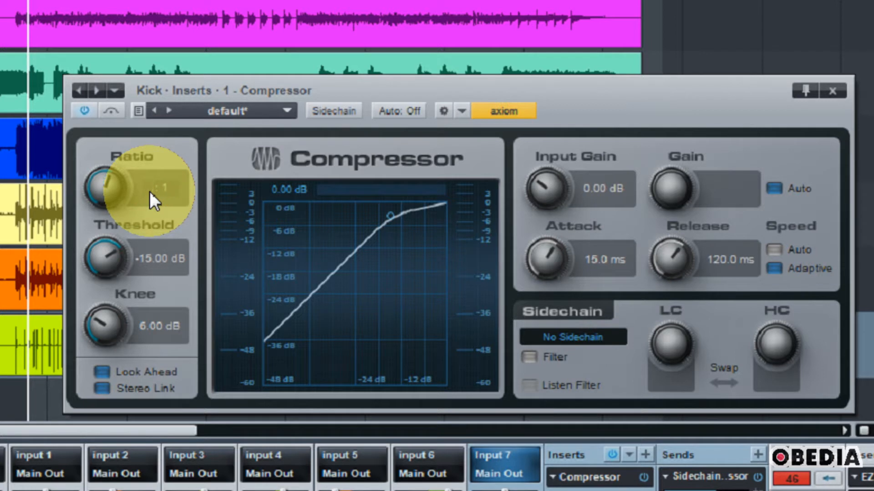
key(Return)
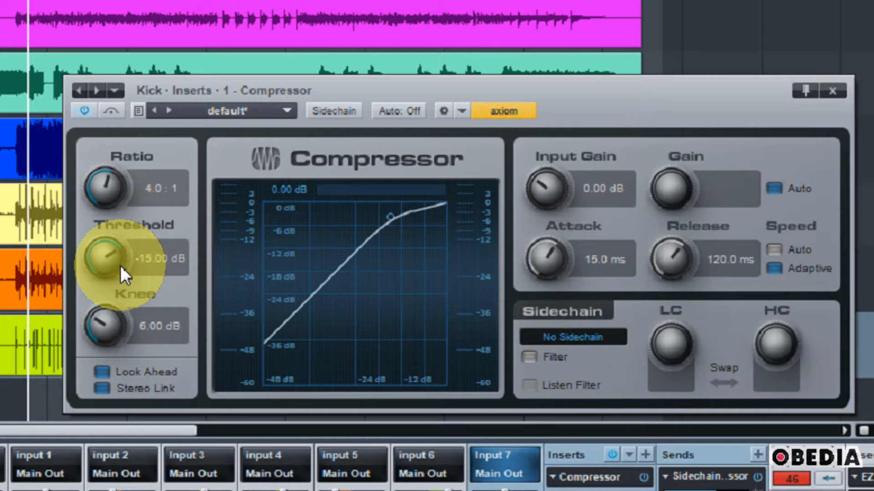
mouse_move(120, 257)
mouse_down()
mouse_move(117, 271)
mouse_move(116, 262)
mouse_up()
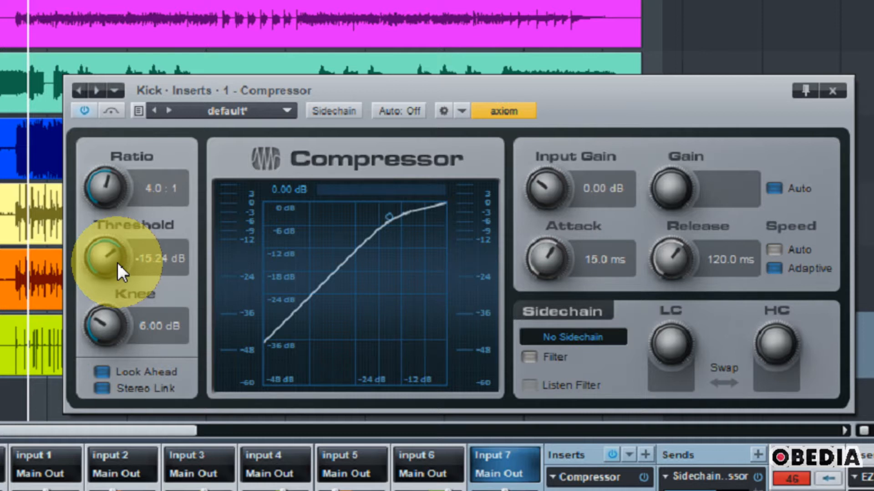
drag(117, 263, 117, 263)
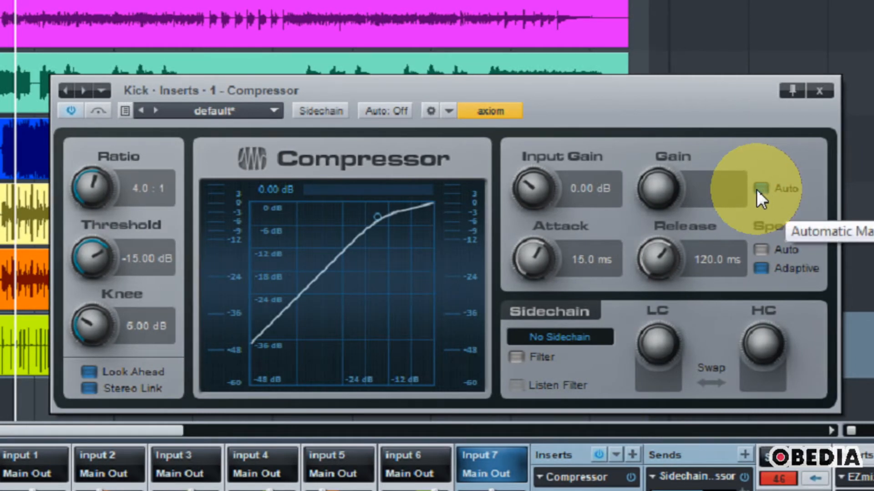
Turn off automatic make-up gain and set the compressor's gain to about 13.98 dB and input gain to about 1.98 dB.
click(756, 189)
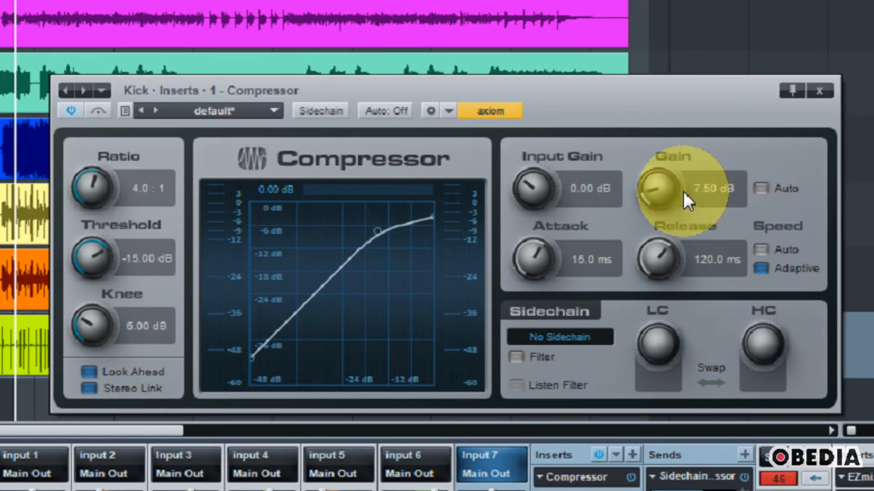
drag(657, 198, 663, 173)
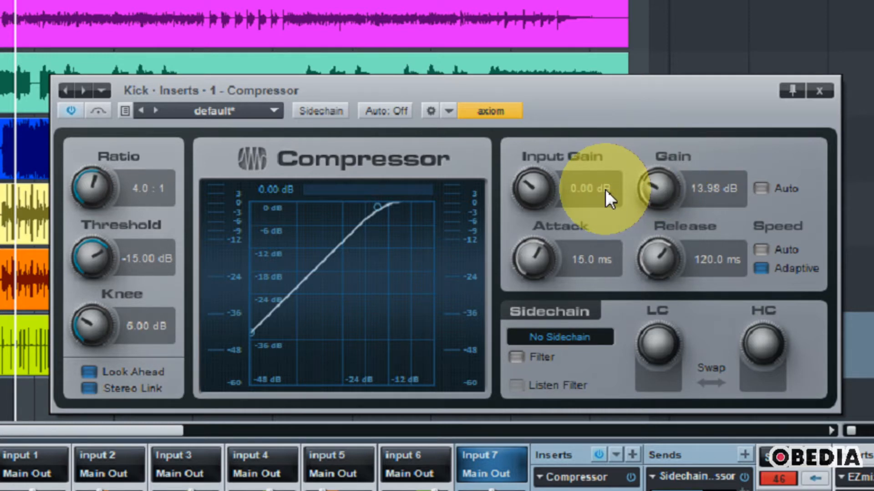
drag(532, 190, 533, 184)
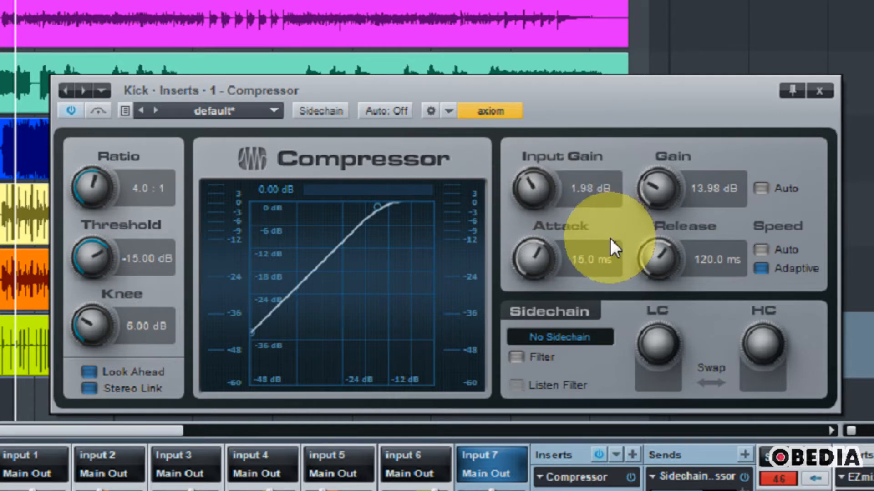
Set the compressor's attack to about 46 ms and its release to about 528 ms.
drag(536, 263, 540, 231)
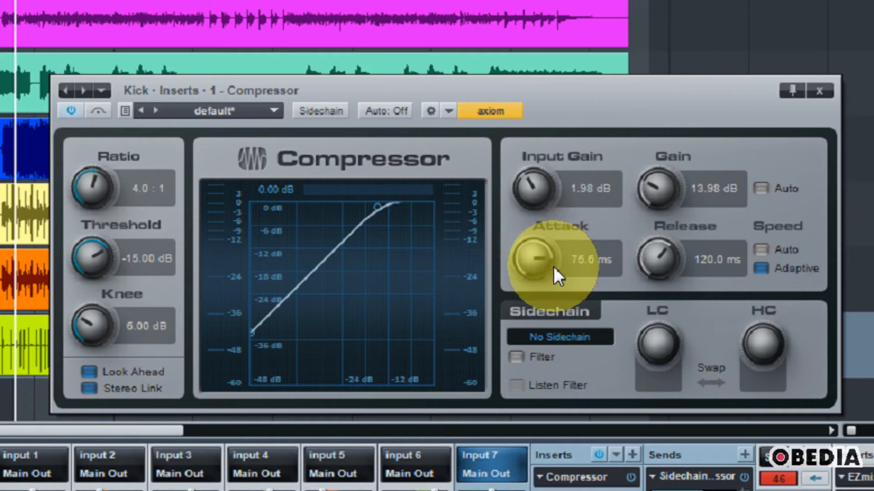
drag(538, 262, 566, 410)
drag(566, 378, 541, 134)
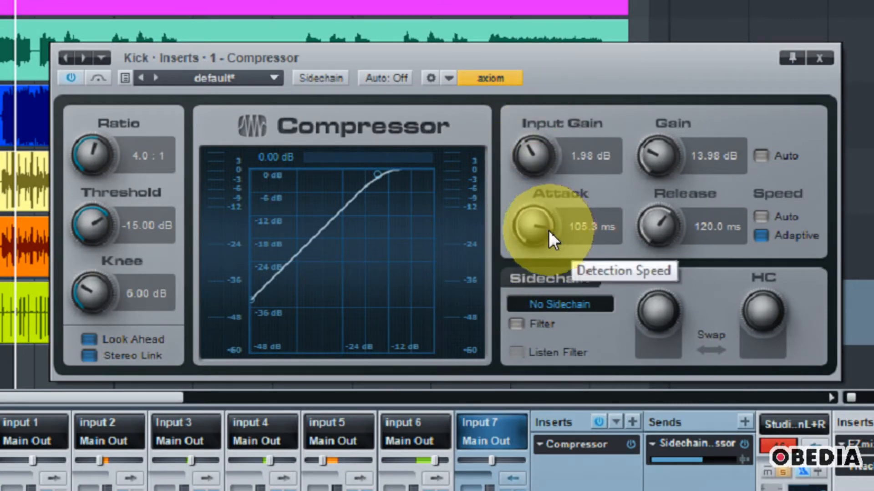
drag(544, 234, 547, 259)
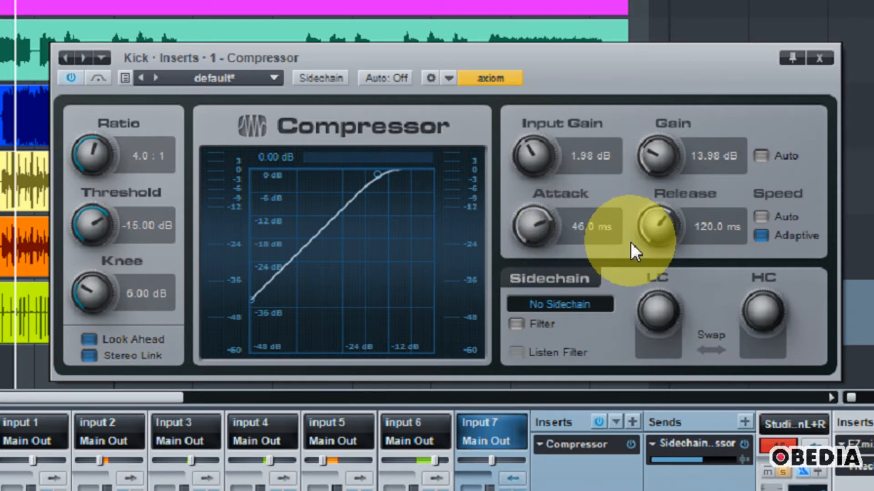
drag(662, 226, 659, 179)
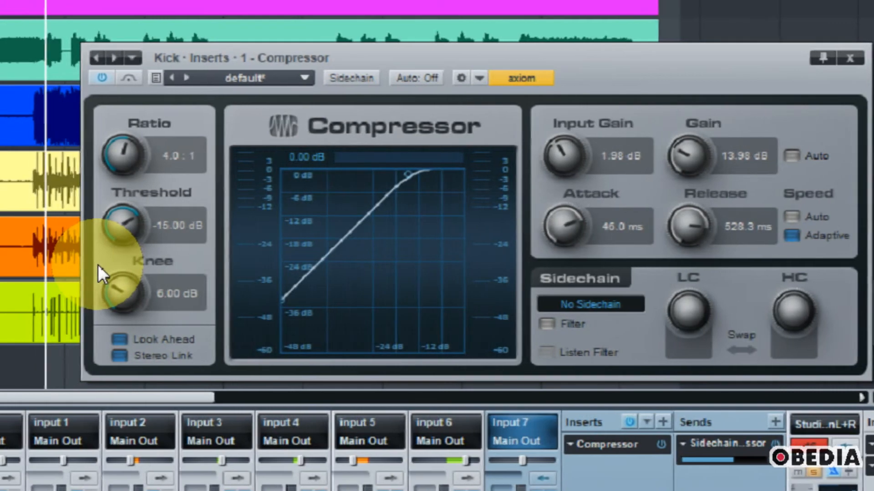
Play back the kick with the compressor active and bypassed to compare them, and close the Compressor window.
key(space)
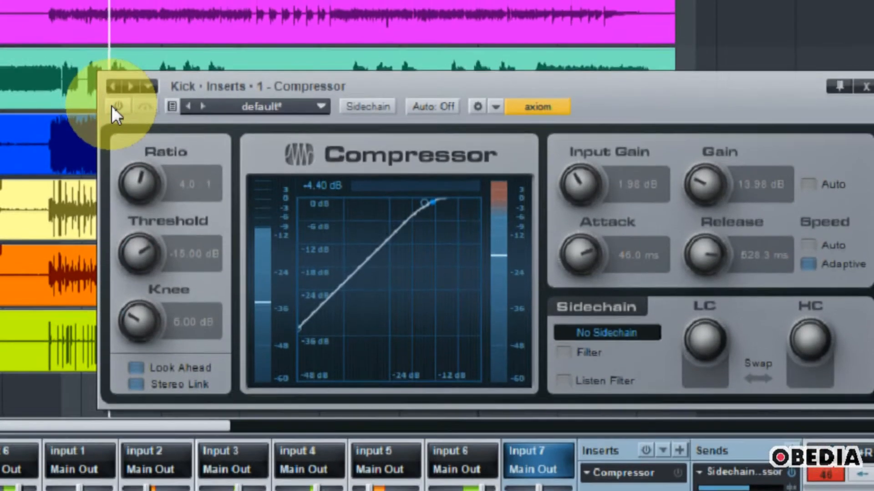
key(space)
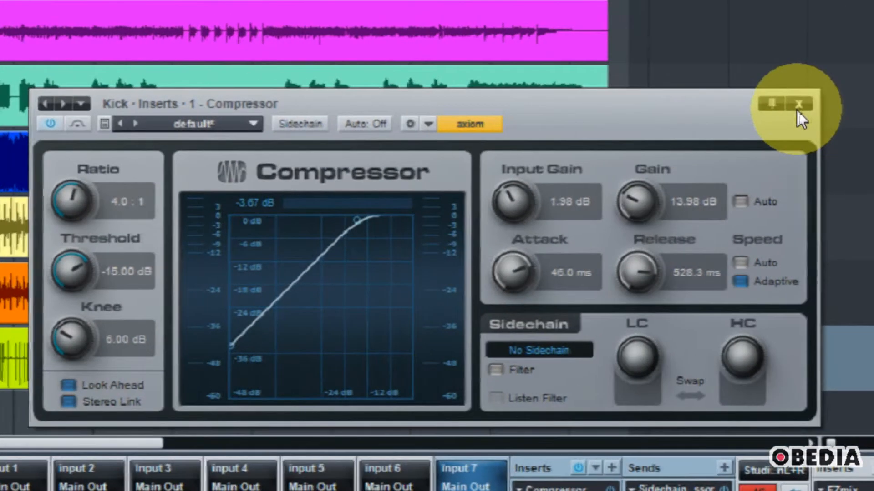
click(798, 106)
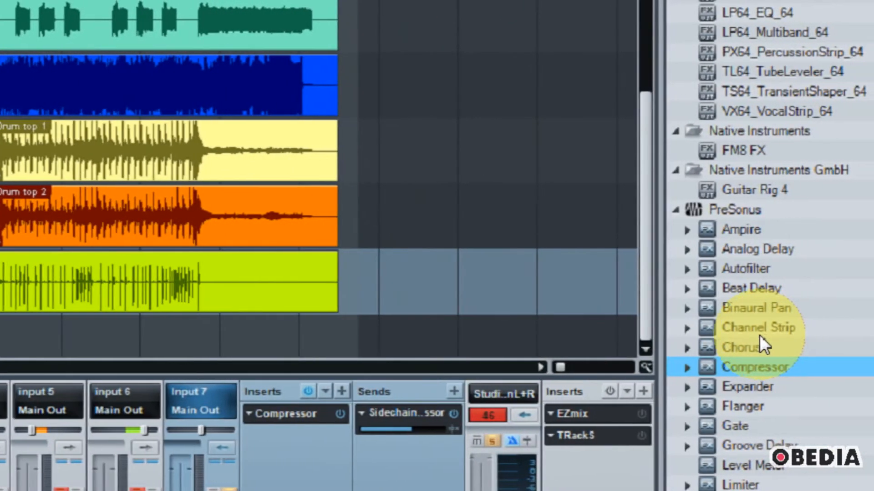
Insert the PreSonus Pro EQ on the Kick channel below the Compressor.
scroll(758, 364, down, 2)
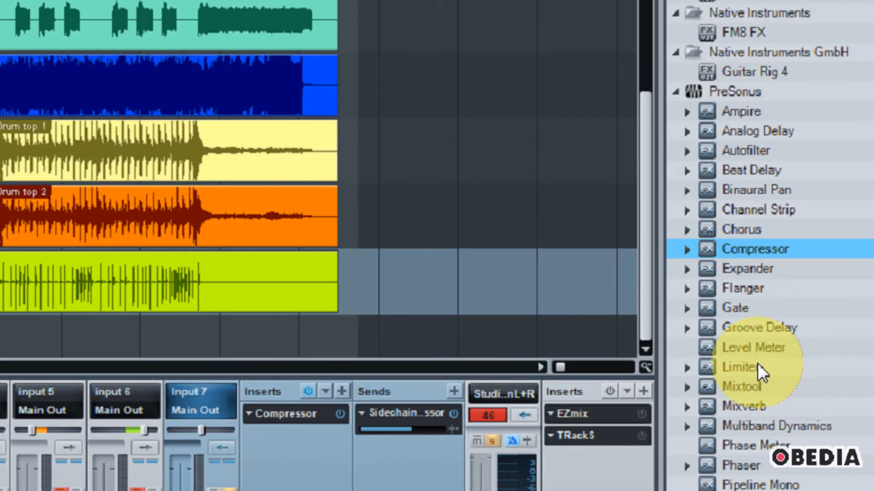
scroll(758, 366, down, 1)
scroll(759, 370, down, 1)
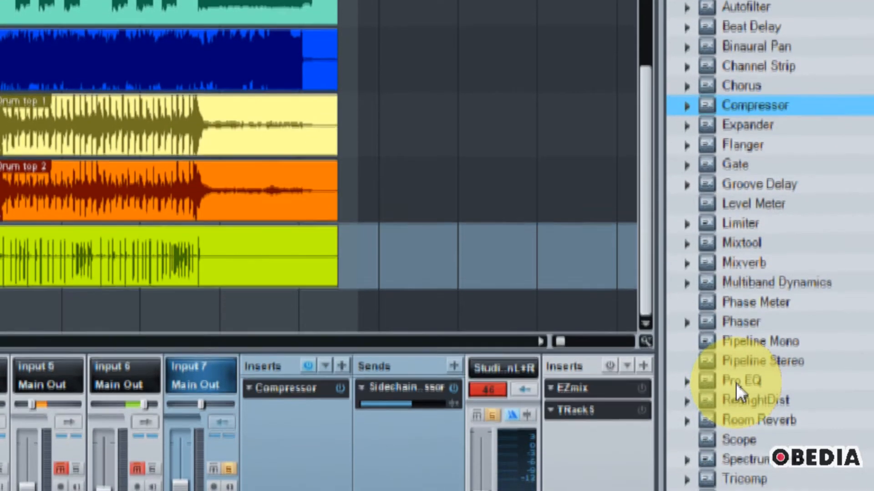
click(736, 407)
drag(735, 383, 286, 408)
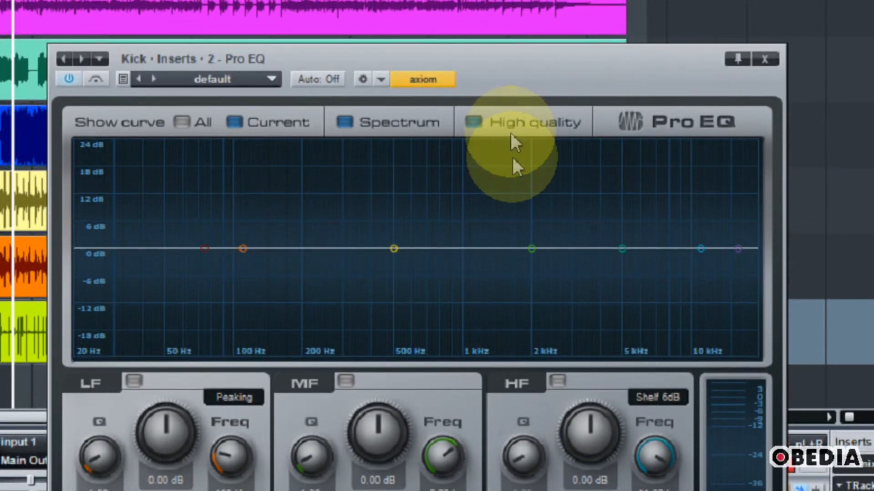
click(510, 134)
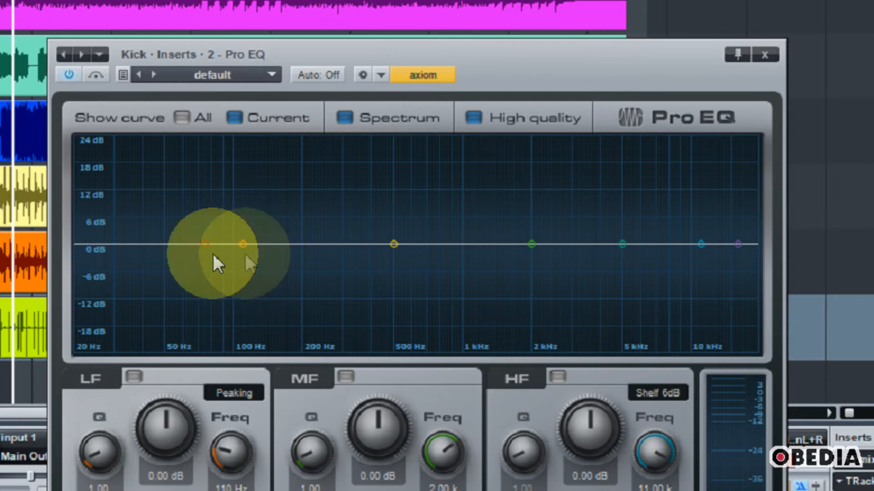
Enable the Pro EQ low cut at about 27 Hz and boost the LF band by about 10.56 dB at 59.4 Hz.
drag(203, 244, 108, 192)
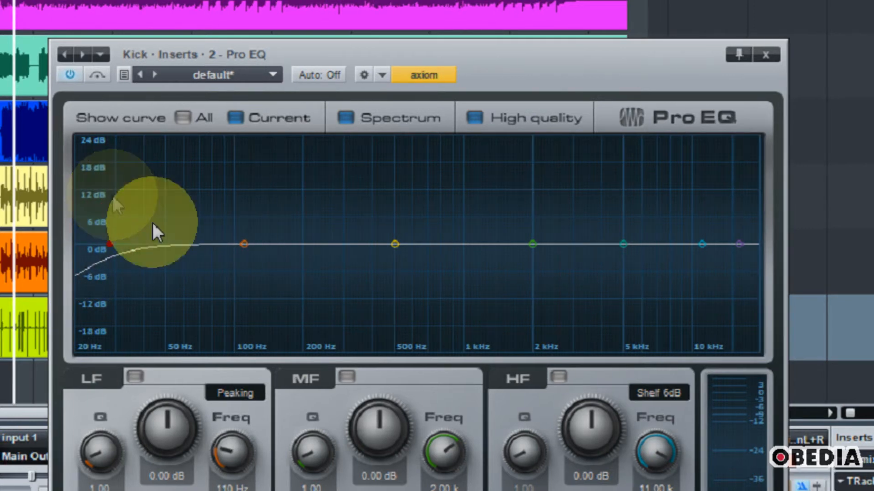
mouse_move(112, 243)
mouse_down()
mouse_move(94, 242)
mouse_move(115, 240)
mouse_up()
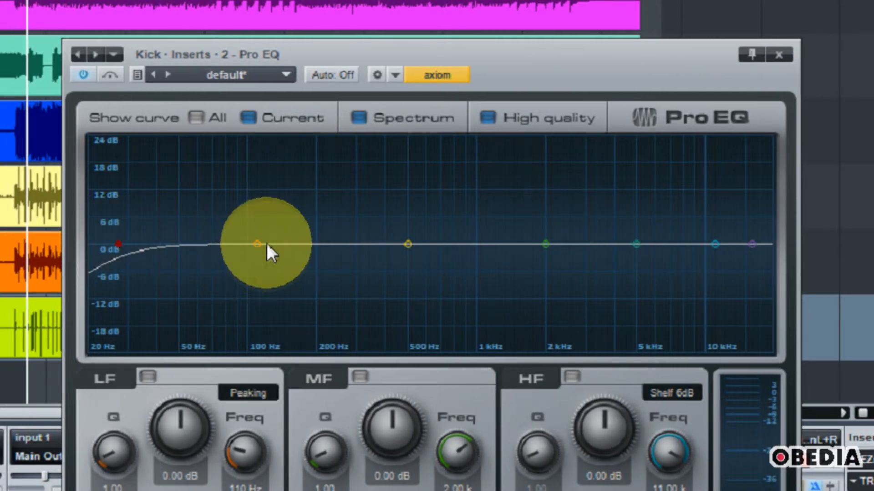
drag(259, 245, 196, 197)
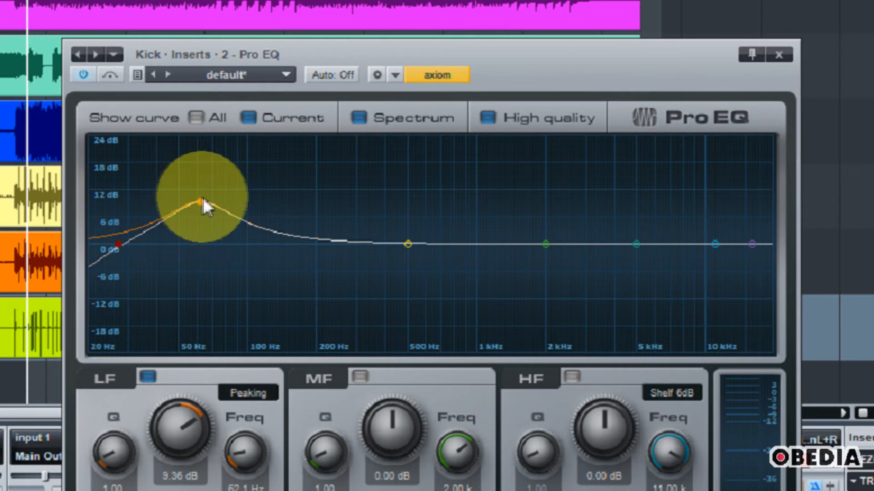
drag(199, 197, 192, 193)
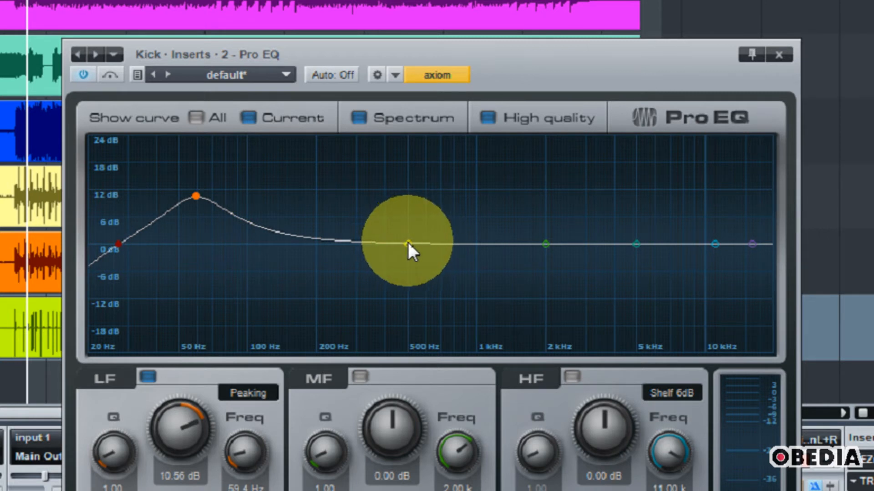
Cut the low-mid band to the graph's lower limit at about 275 Hz and set the LF boost to 12.00 dB at about 60 Hz.
drag(408, 244, 356, 356)
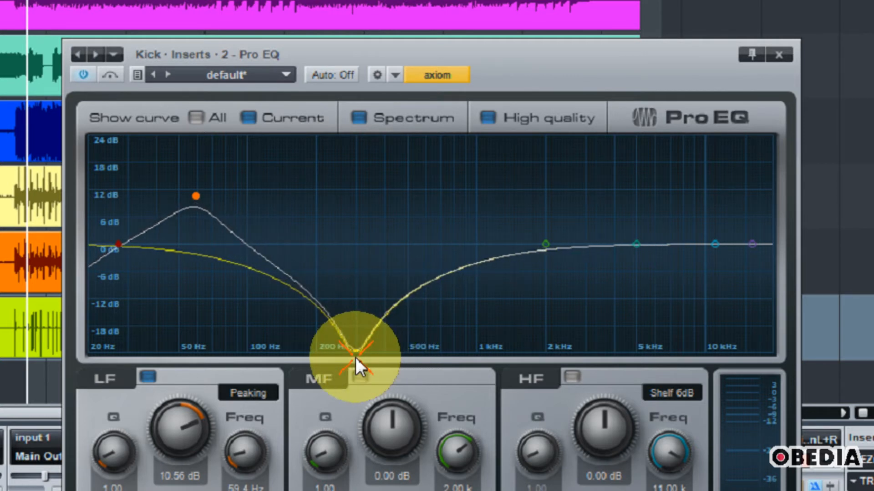
drag(355, 357, 348, 359)
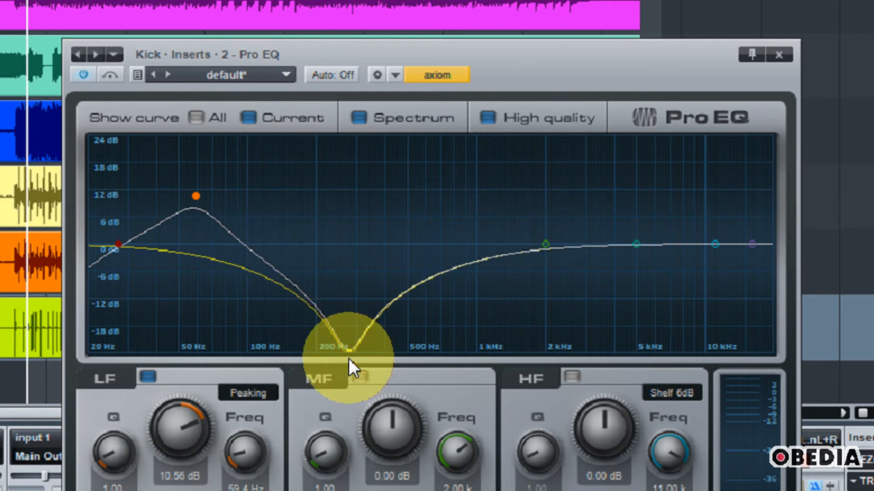
drag(195, 197, 197, 190)
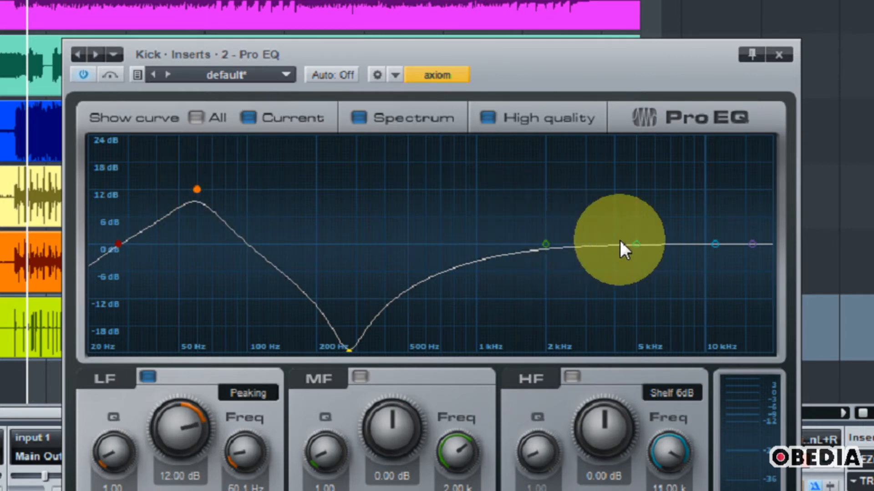
Boost the high-mid band by about 19 dB near 2.6 kHz and save the song.
drag(637, 240, 572, 153)
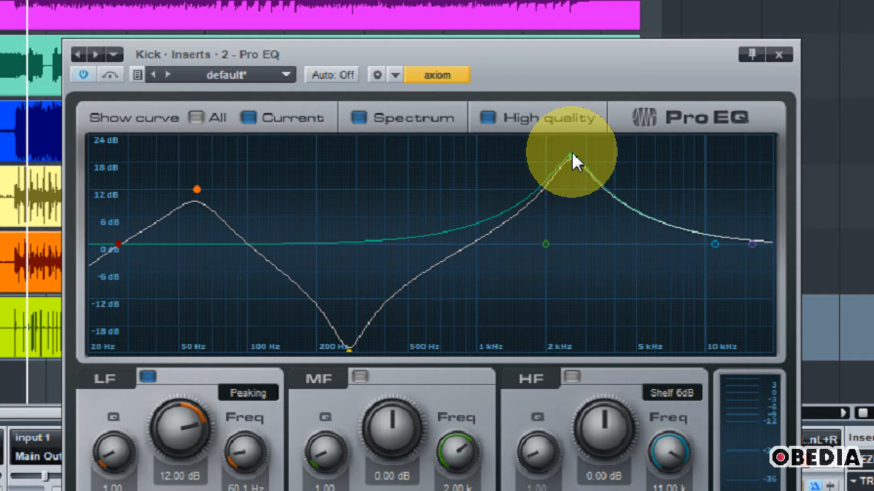
key(ctrl+s)
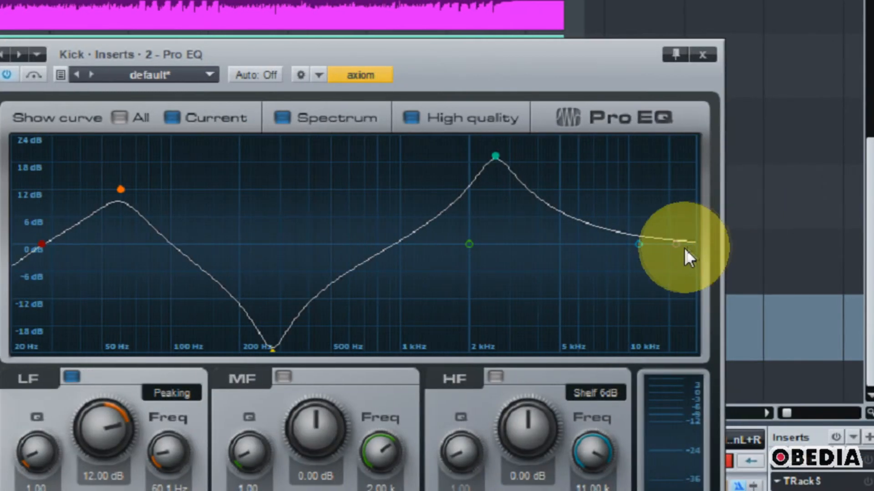
Enable the high cut at about 8.6 kHz and shift the low-mid cut to about 250 Hz.
mouse_move(677, 244)
mouse_down()
mouse_move(673, 316)
mouse_move(638, 343)
mouse_up()
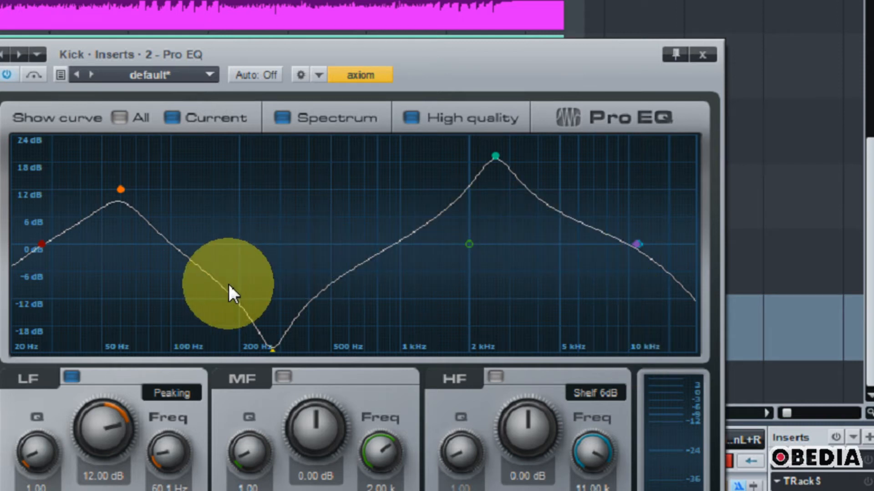
drag(277, 348, 262, 354)
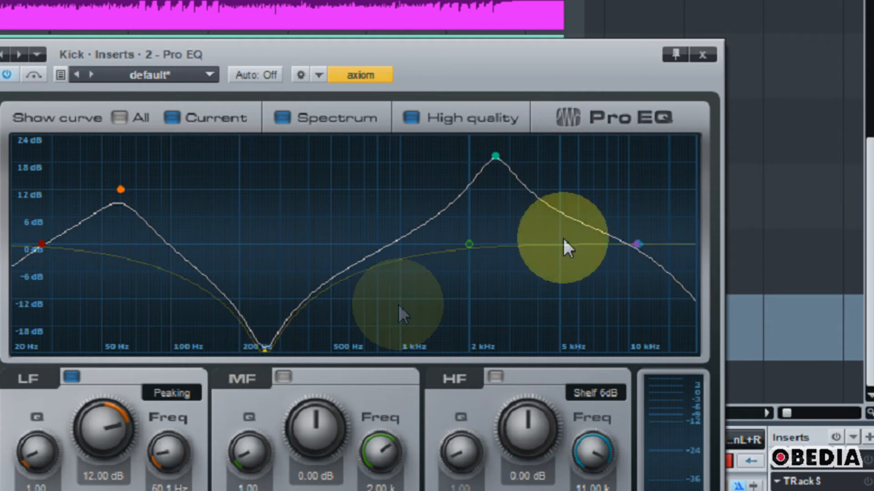
drag(635, 245, 612, 320)
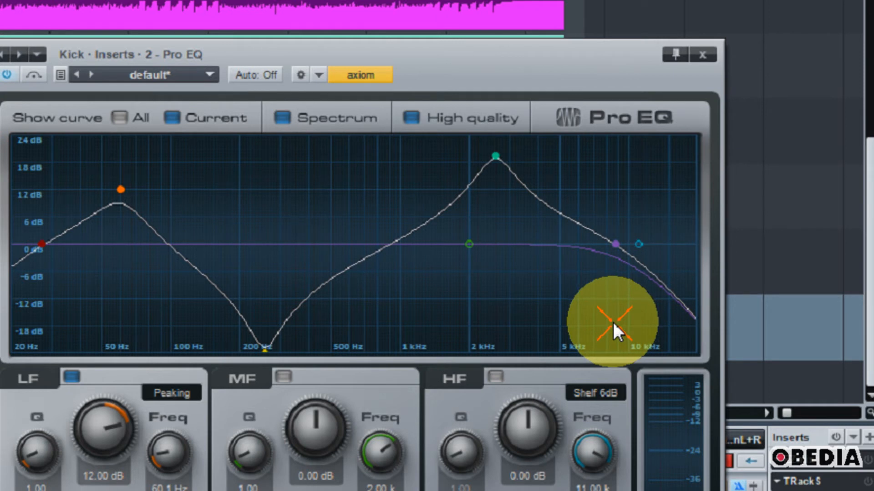
drag(612, 321, 613, 321)
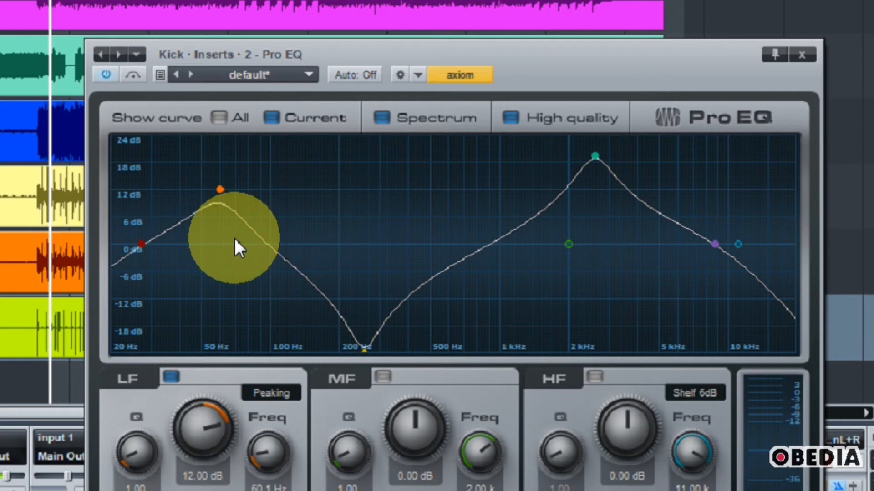
Play the song through the Pro EQ and nudge the high-mid boost slightly higher in frequency, finishing with playback stopped.
key(space)
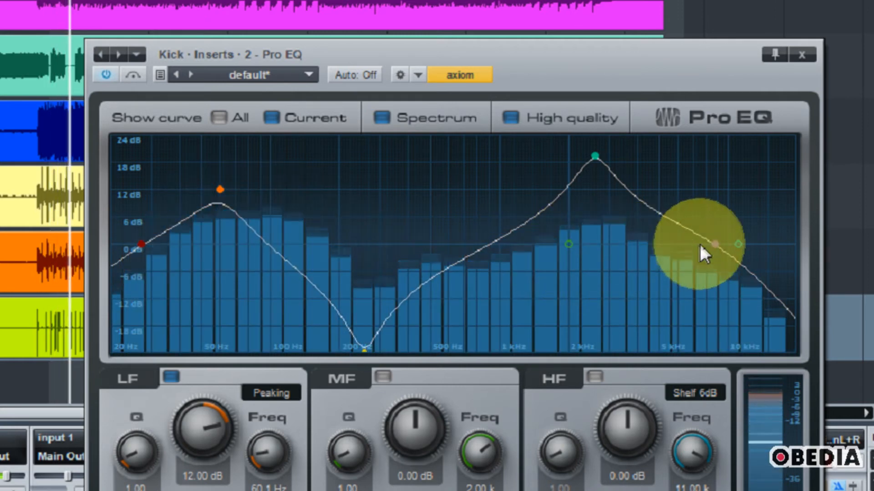
mouse_move(595, 155)
mouse_down()
mouse_move(565, 189)
mouse_move(567, 164)
mouse_move(598, 156)
mouse_up()
key(space)
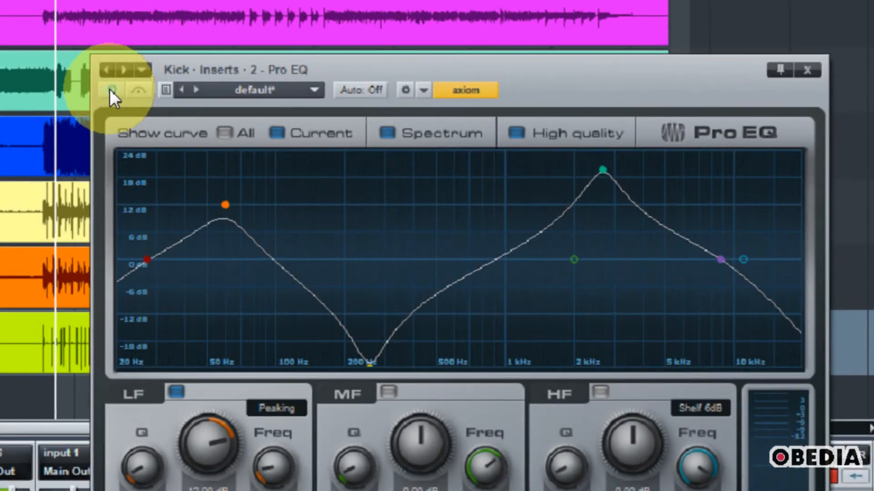
Compare the kick sound with the Pro EQ bypassed and active during playback, leaving the EQ switched on.
click(107, 82)
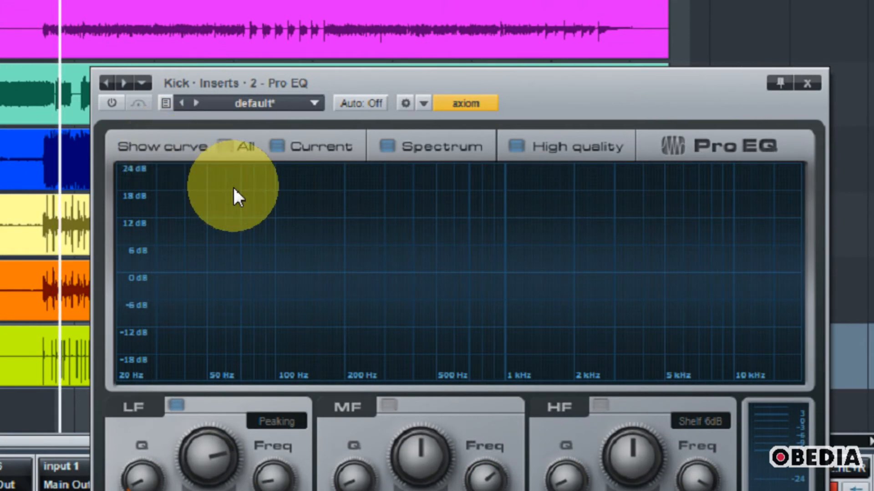
click(113, 110)
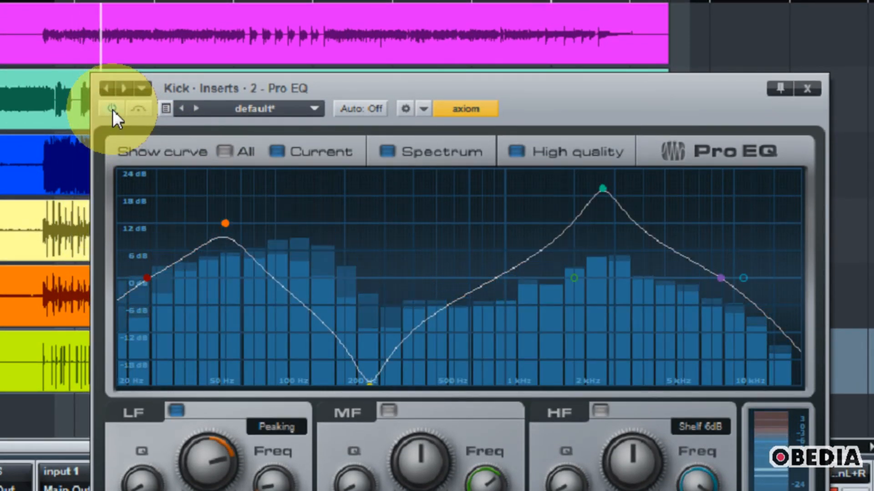
click(113, 110)
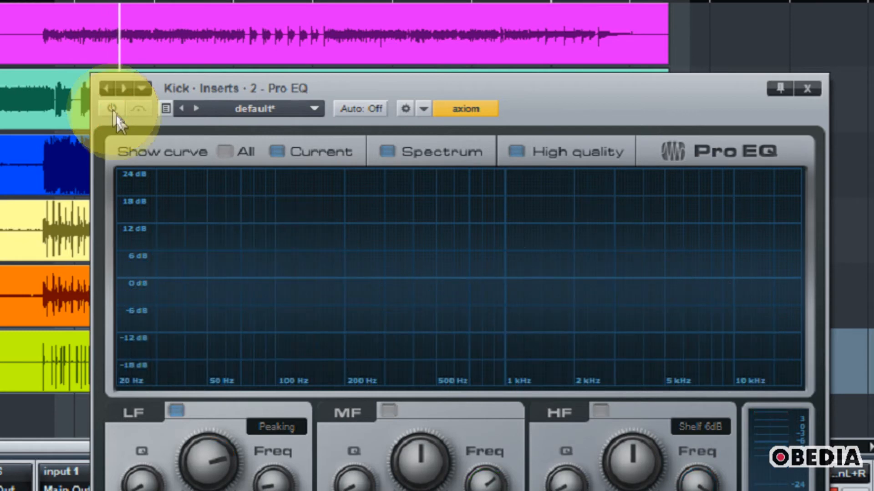
click(114, 112)
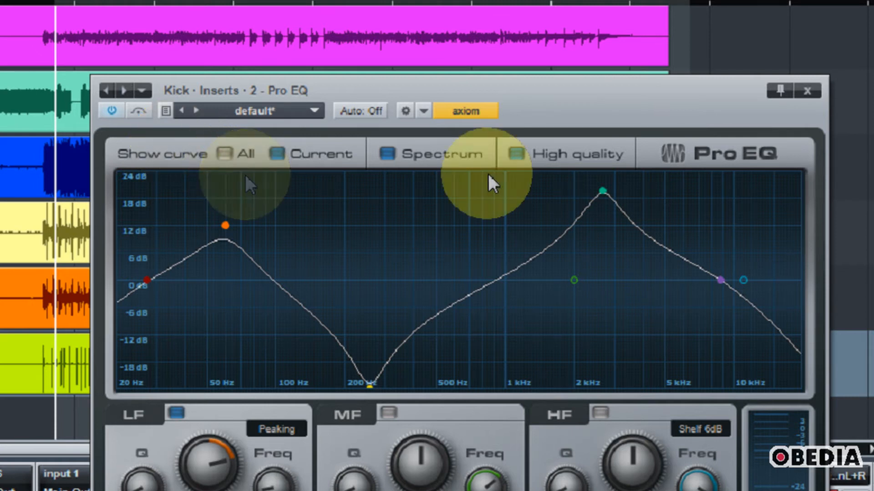
Set the high-mid boost to about 16.56 dB at 2.32 kHz and enable the mid band at about 1.68 kHz with -0.24 dB.
drag(603, 189, 588, 194)
mouse_move(573, 279)
mouse_down()
mouse_move(564, 253)
mouse_move(556, 279)
mouse_up()
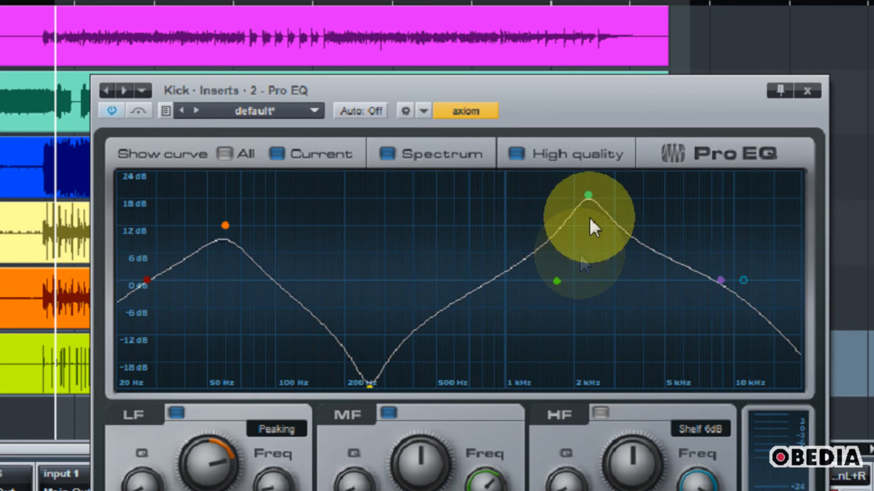
drag(588, 201, 590, 211)
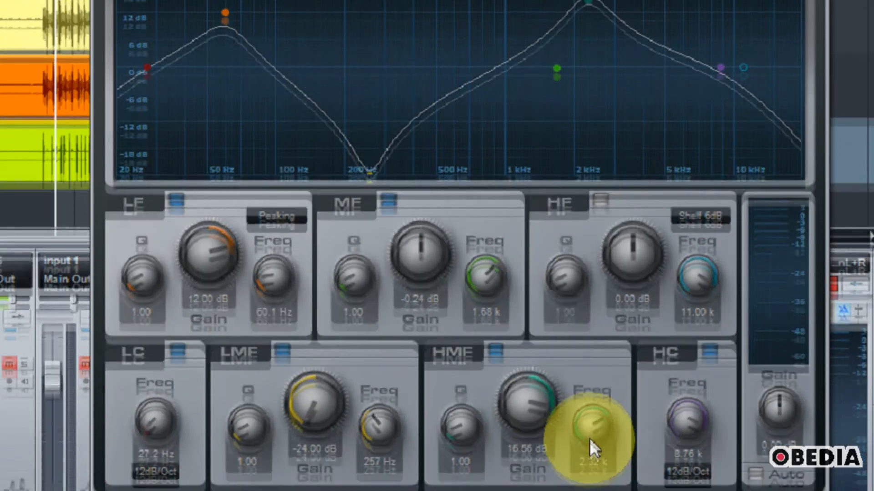
Try different high-mid Q widths, narrowing to about 3.59, widening to 1.00 and settling on about 1.39.
drag(466, 428, 447, 418)
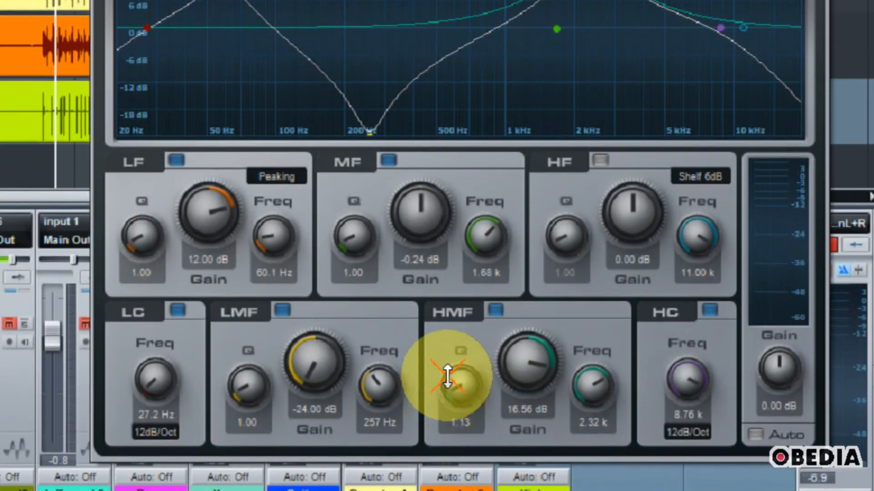
drag(447, 377, 446, 371)
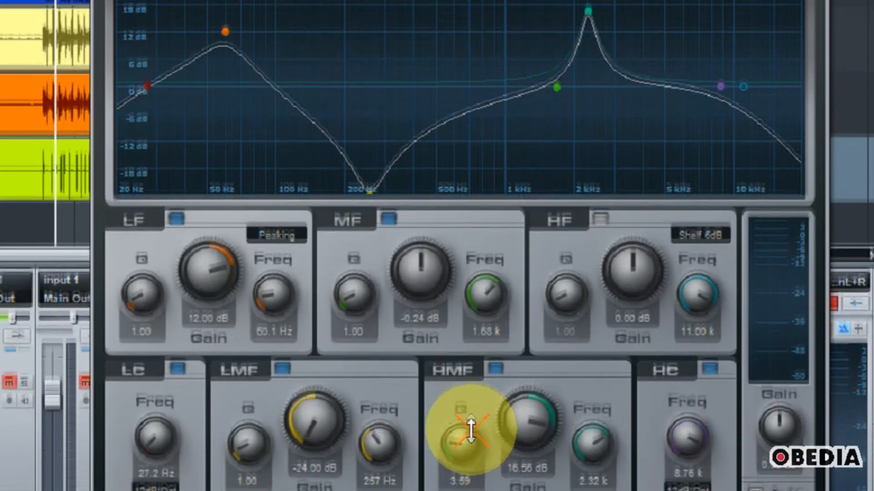
drag(469, 470, 468, 483)
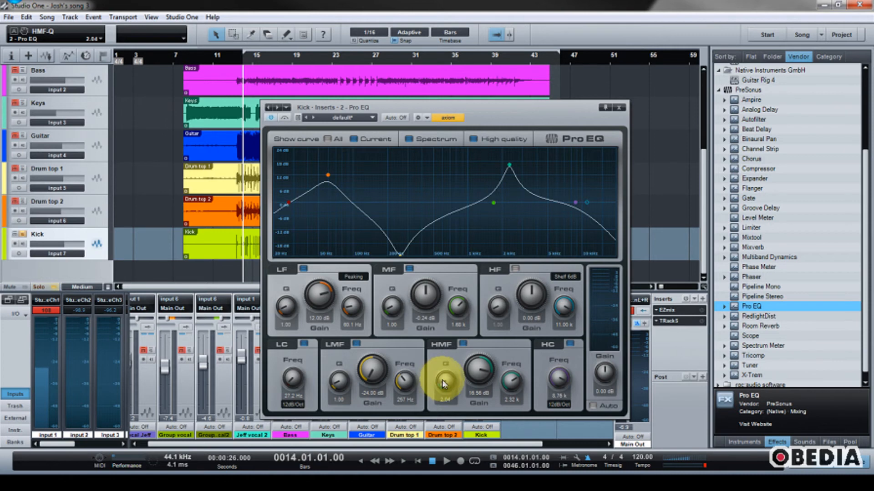
mouse_move(445, 385)
mouse_down()
mouse_move(448, 303)
mouse_move(446, 383)
mouse_up()
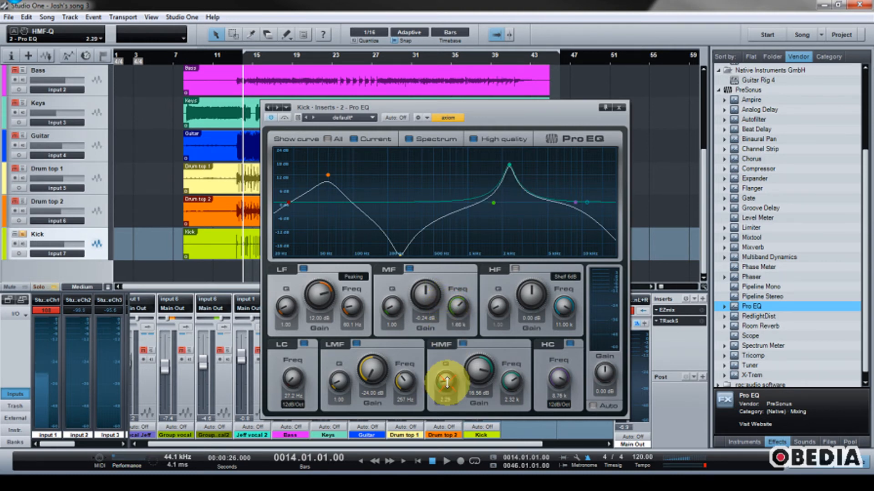
mouse_move(447, 384)
mouse_down()
mouse_move(444, 375)
mouse_move(445, 386)
mouse_up()
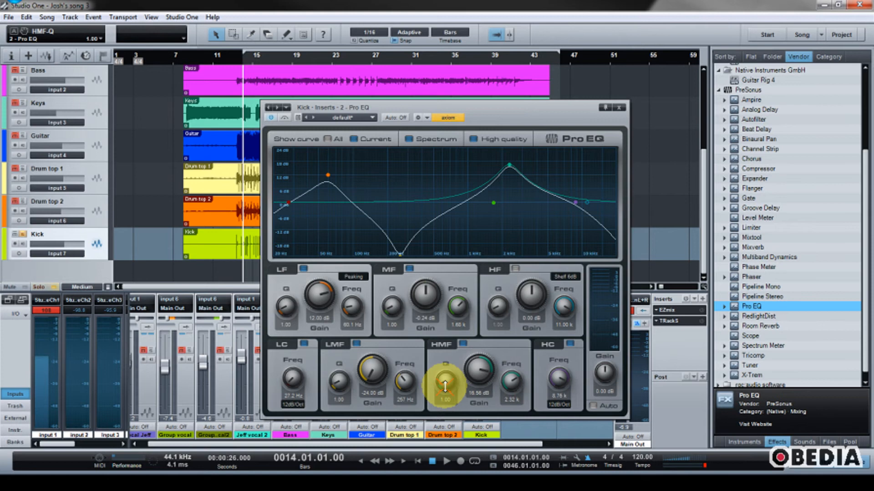
drag(448, 387, 449, 387)
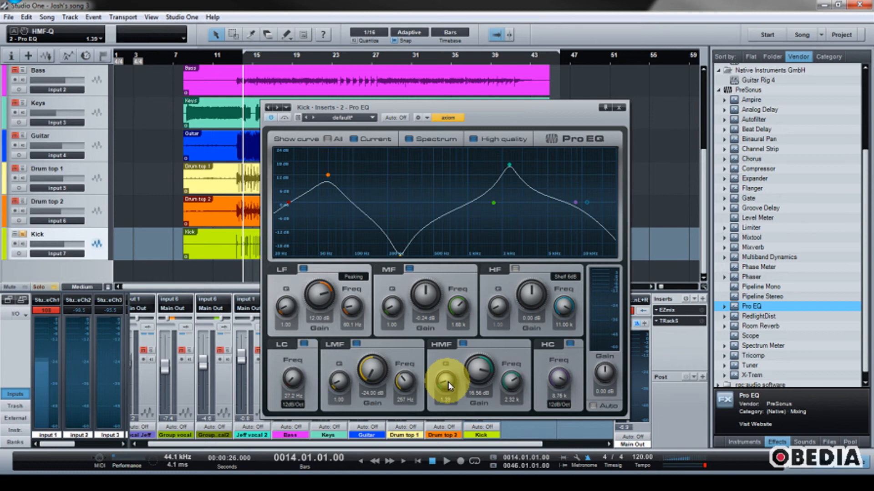
Narrow the high-mid band's Q to about 9.93, playing the song briefly to audition the sharper boost.
drag(448, 386, 451, 369)
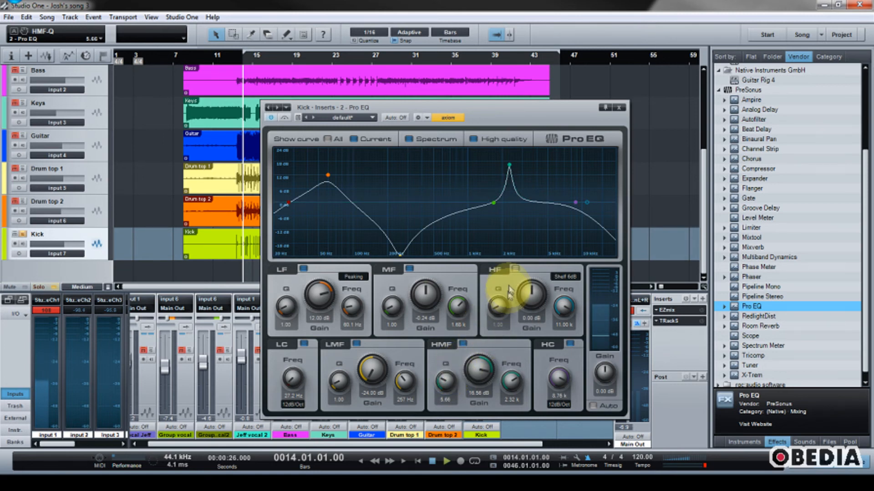
key(space)
mouse_move(453, 374)
mouse_down()
mouse_move(451, 324)
mouse_move(452, 400)
mouse_move(450, 360)
mouse_up()
key(space)
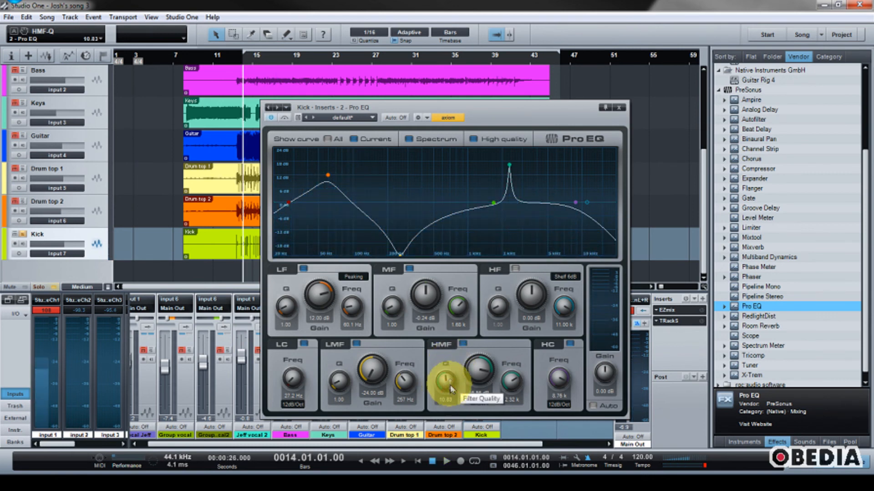
drag(452, 389, 449, 381)
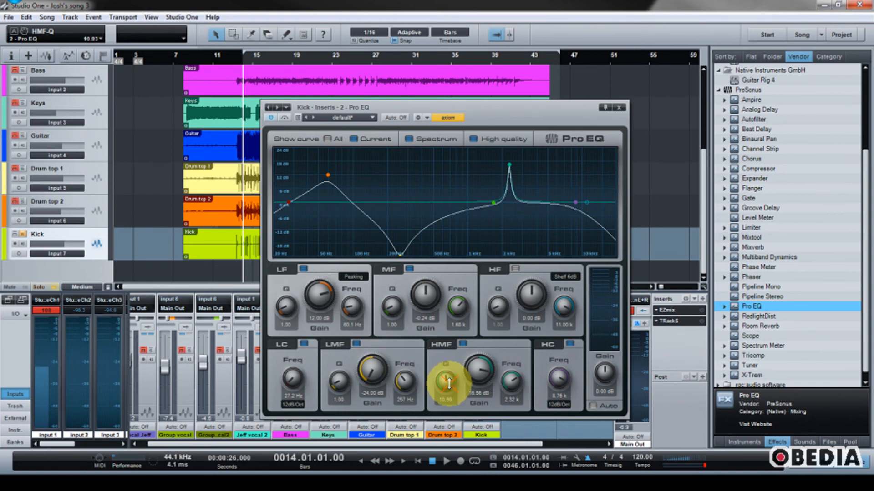
drag(449, 382, 448, 379)
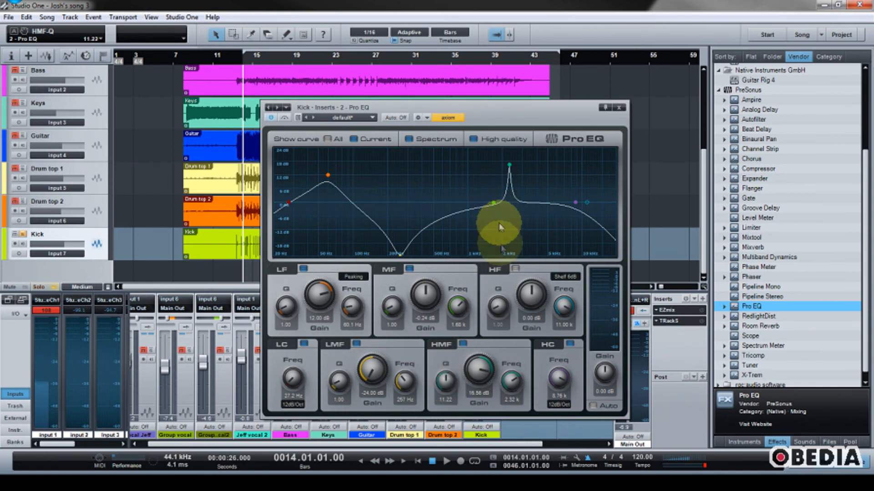
drag(445, 375, 444, 385)
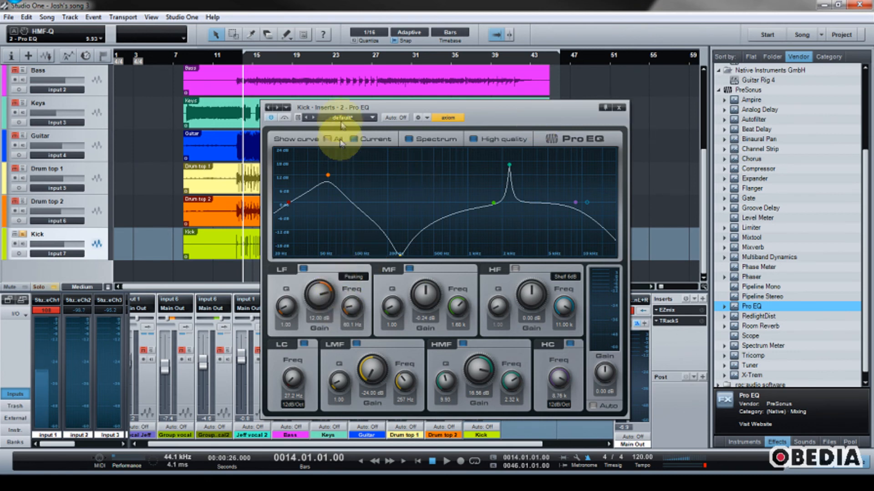
drag(412, 109, 405, 89)
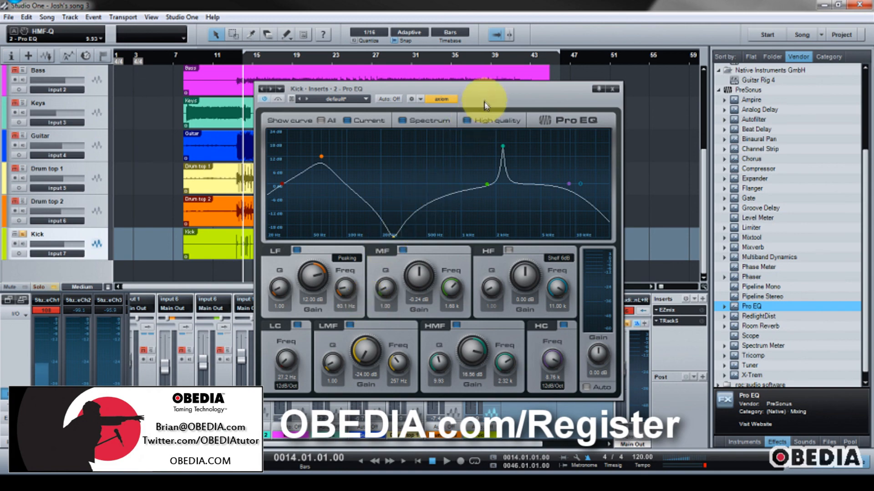
drag(485, 104, 464, 103)
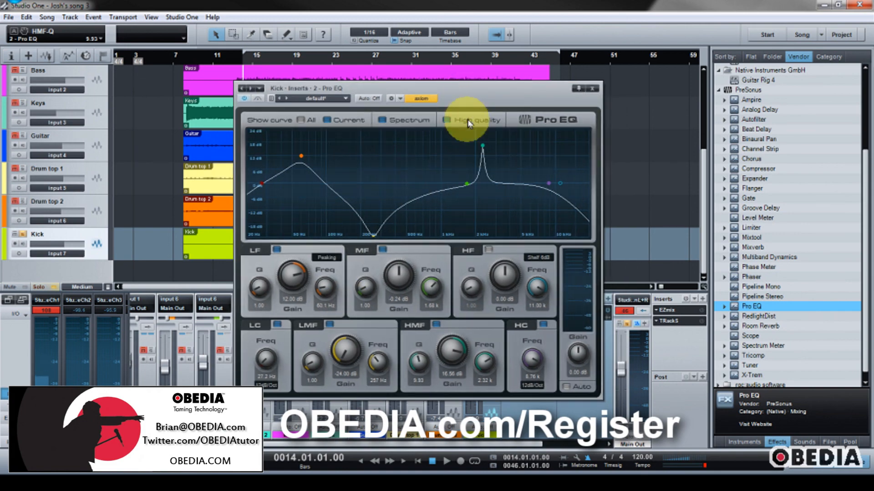